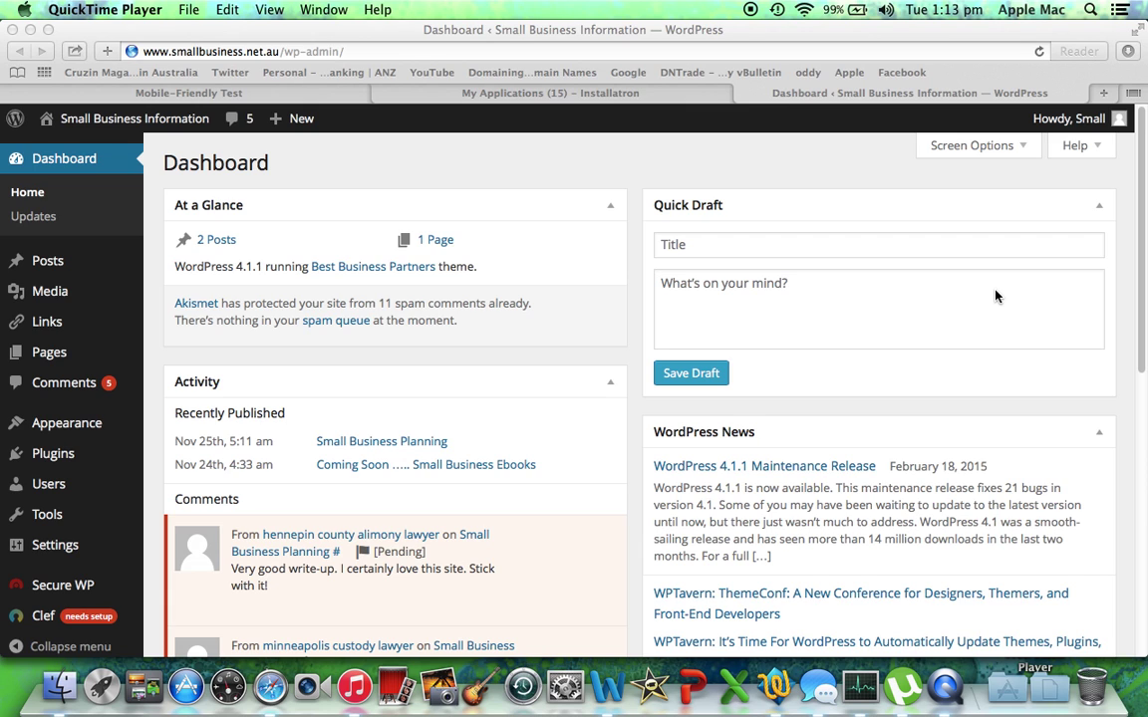
- Open the Small Business Information front end from the site name in the admin bar
left_click(105, 123)
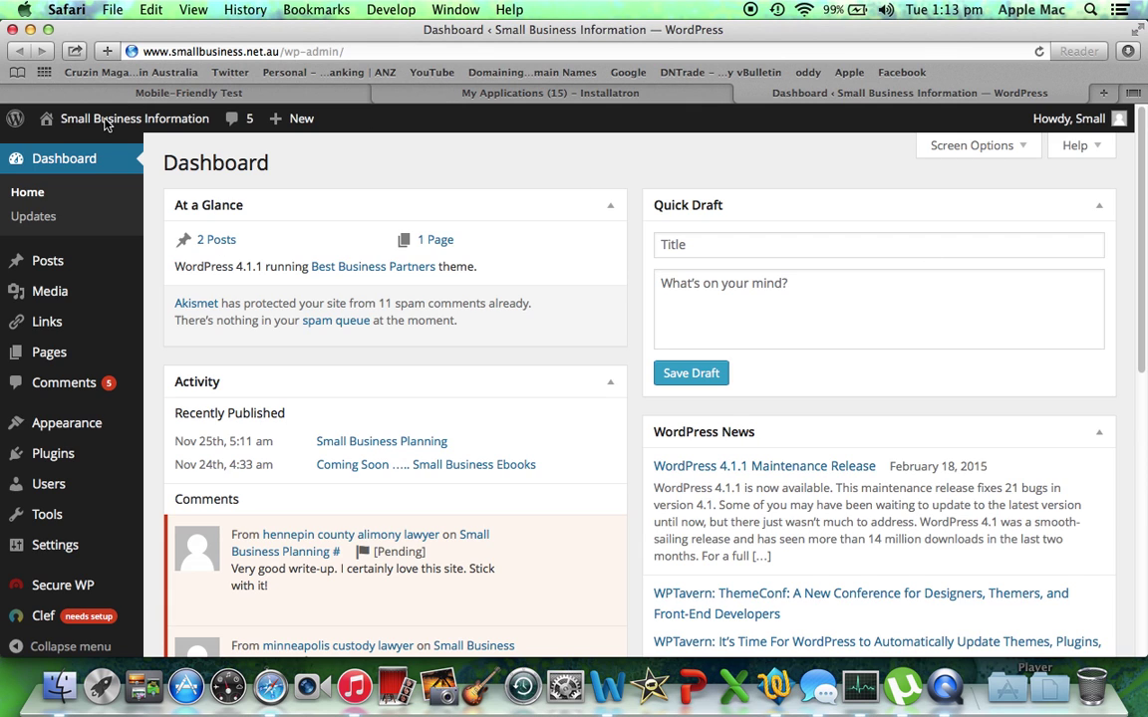
mouse_move(107, 121)
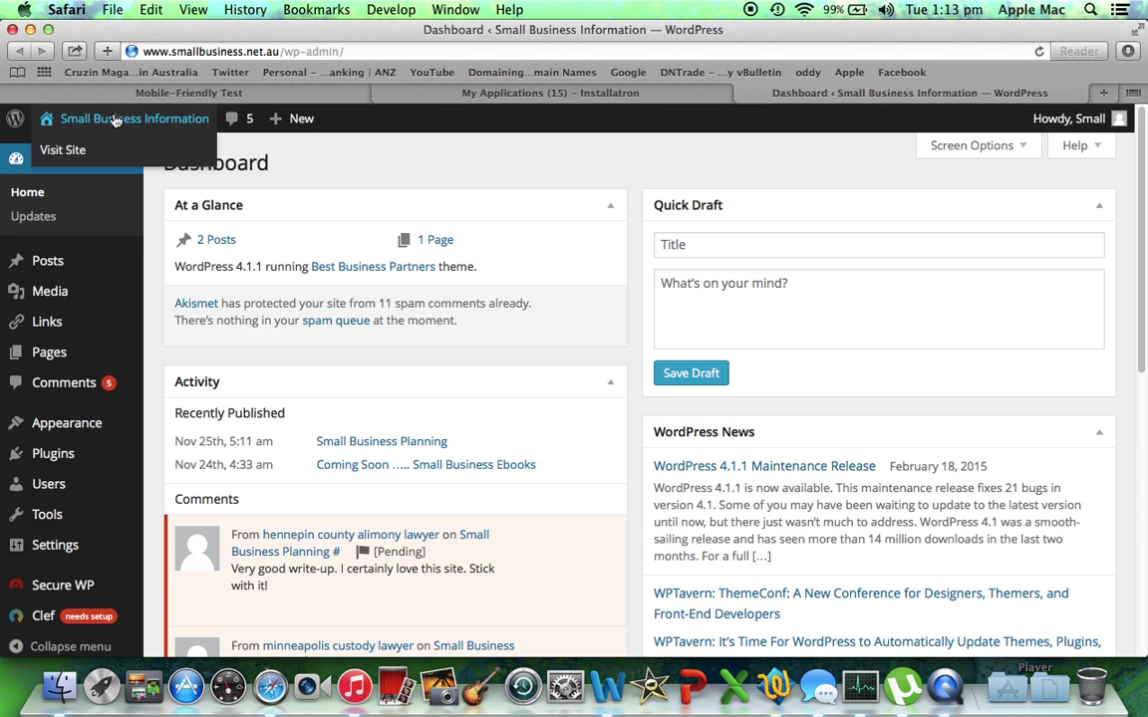
left_click(118, 121)
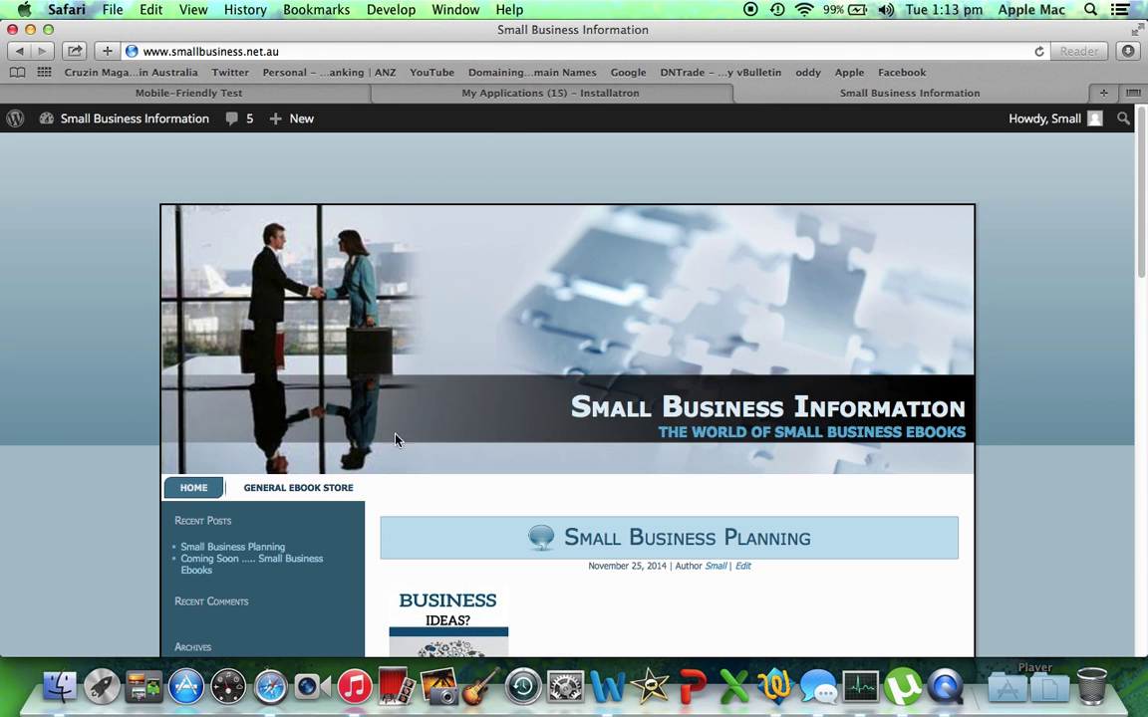
- Scroll the public front page, then return to the admin Dashboard through the admin bar
left_click_drag(1141, 209, 1093, 167)
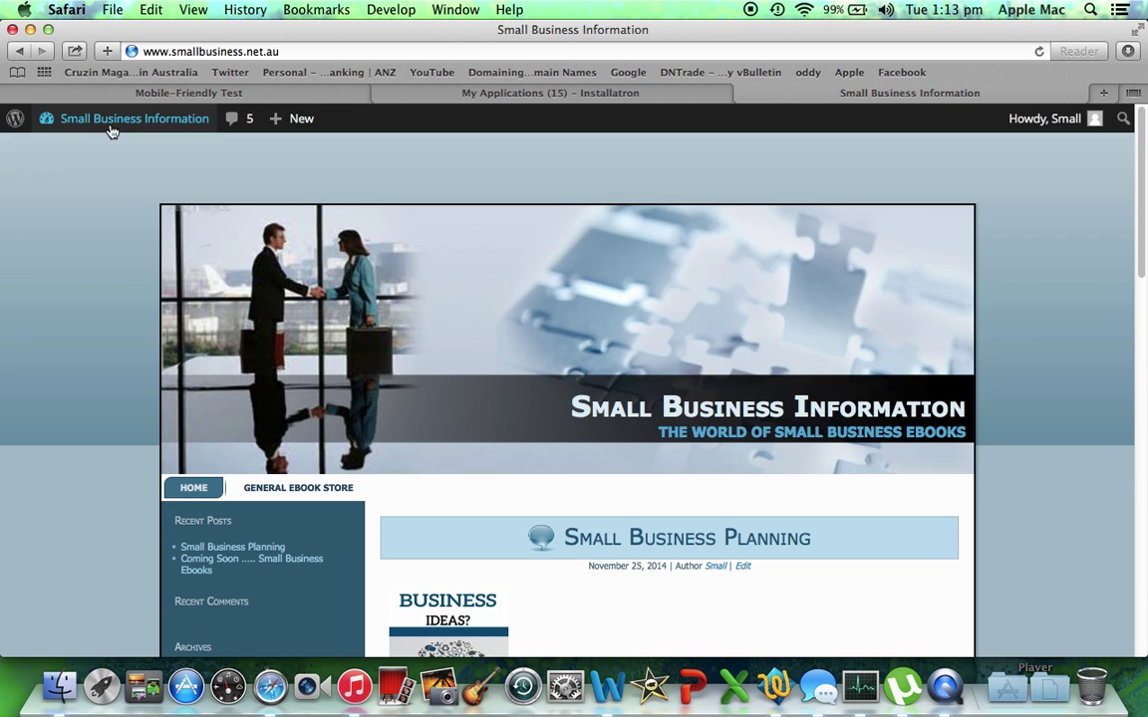
mouse_move(105, 123)
left_click(60, 154)
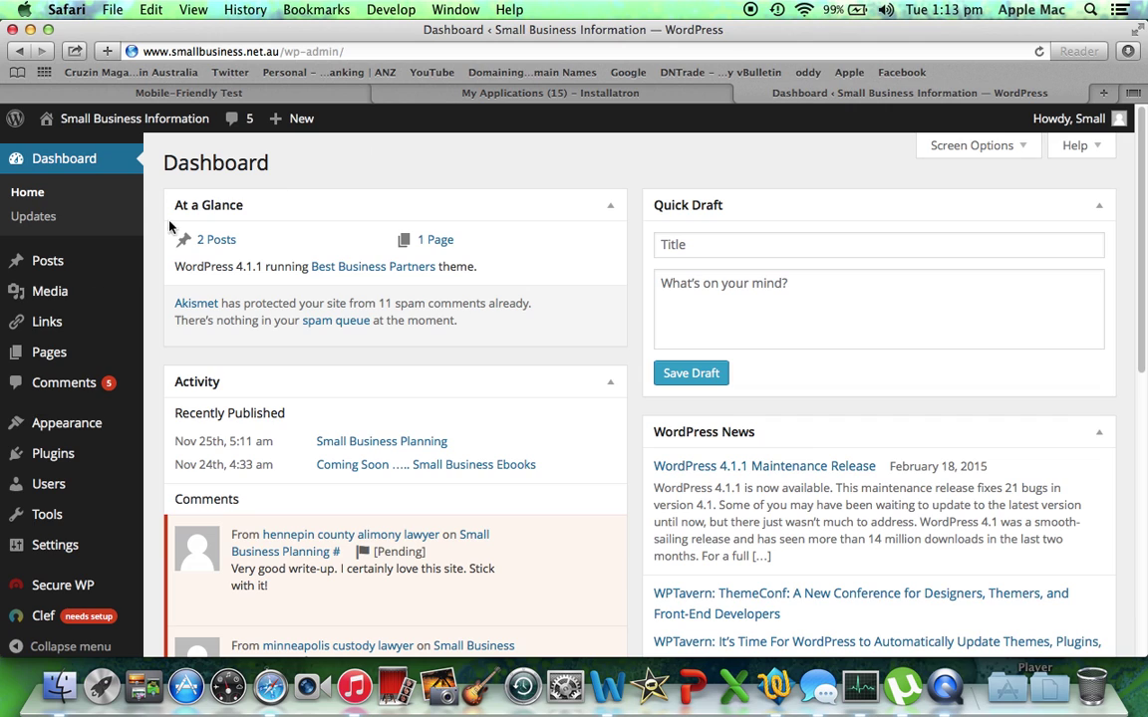
mouse_move(75, 453)
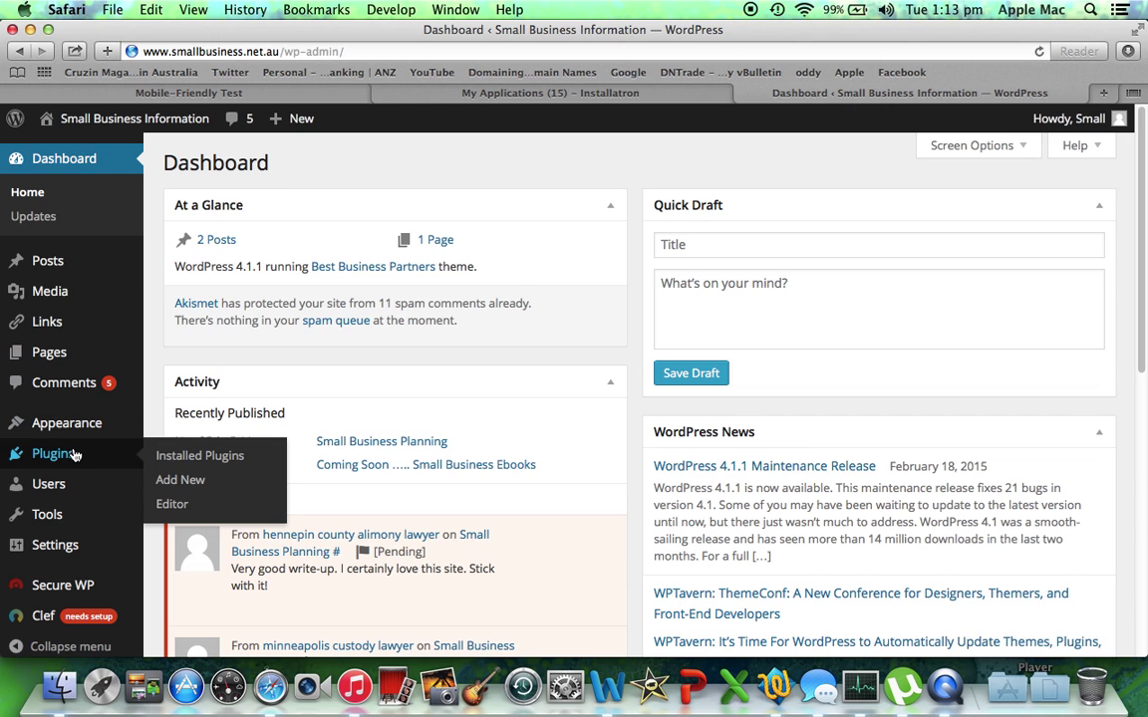
- Go to Plugins > Add New and start installing Jetpack by WordPress.com
left_click(176, 484)
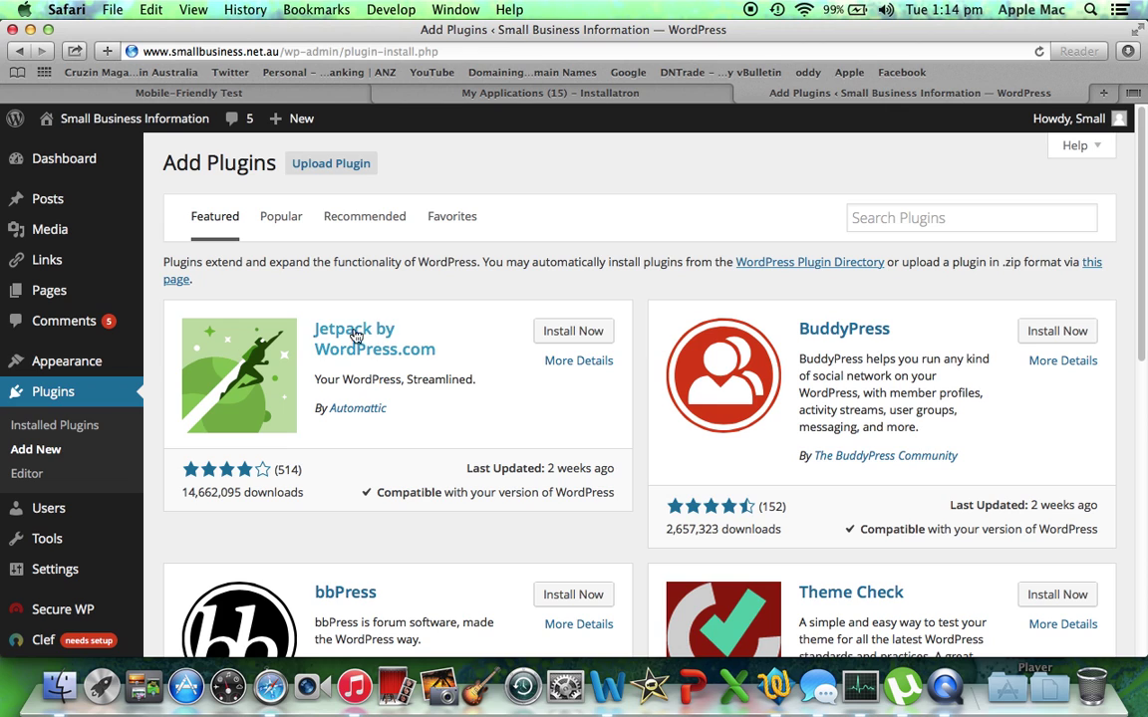
left_click(569, 334)
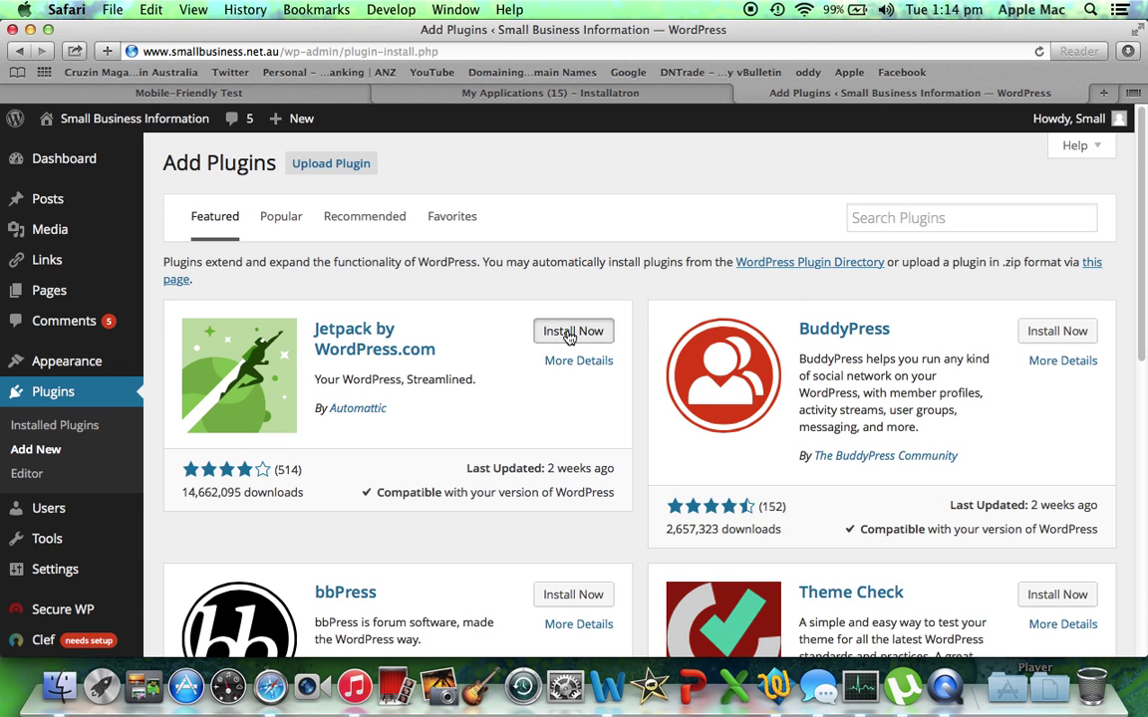
- Confirm the Jetpack 3.3.2 installation and activate the plugin
left_click(697, 257)
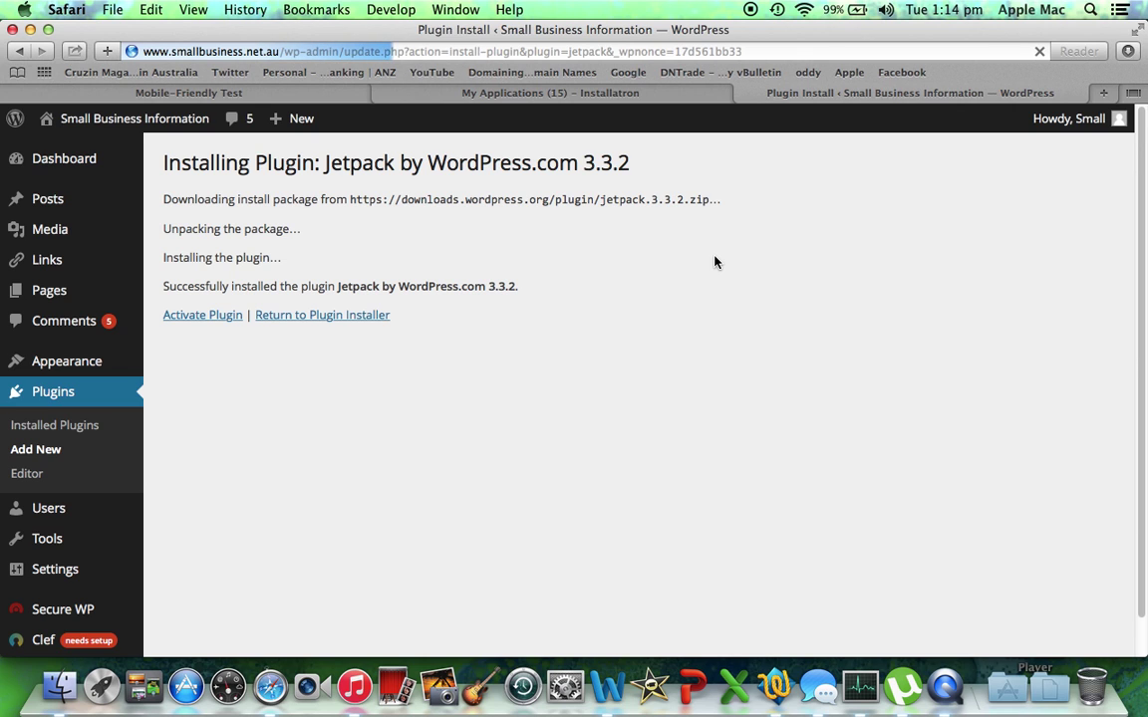
left_click(196, 317)
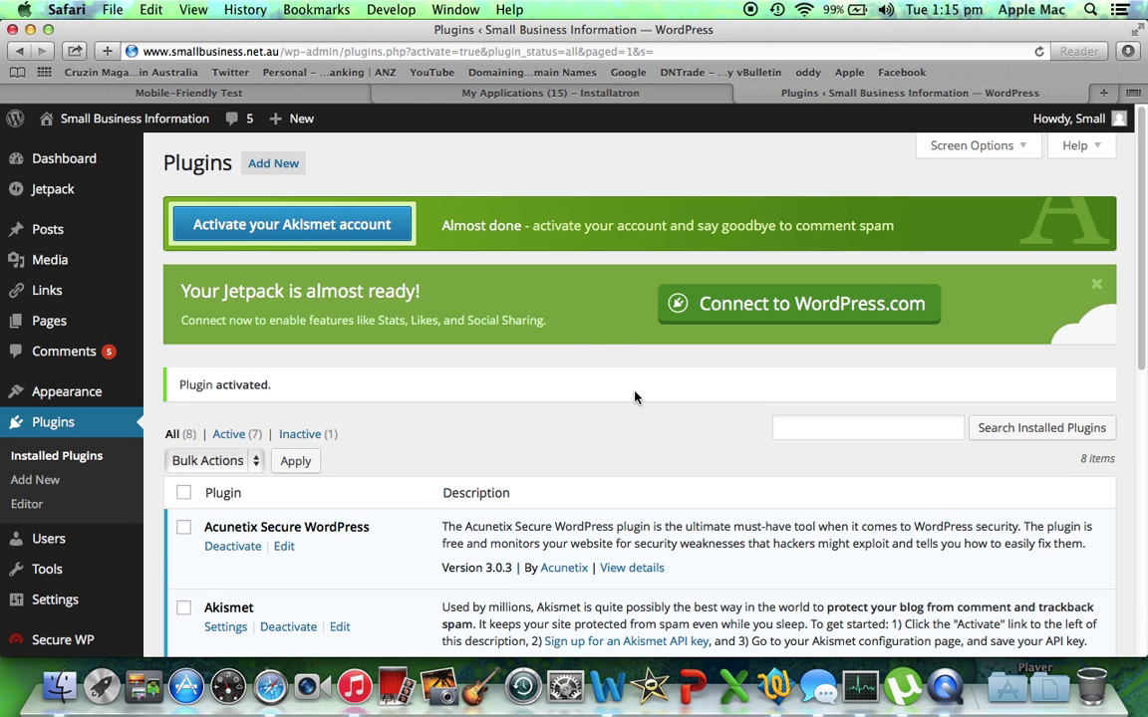
- Start linking Jetpack to WordPress.com from the Plugins page banner
left_click(783, 307)
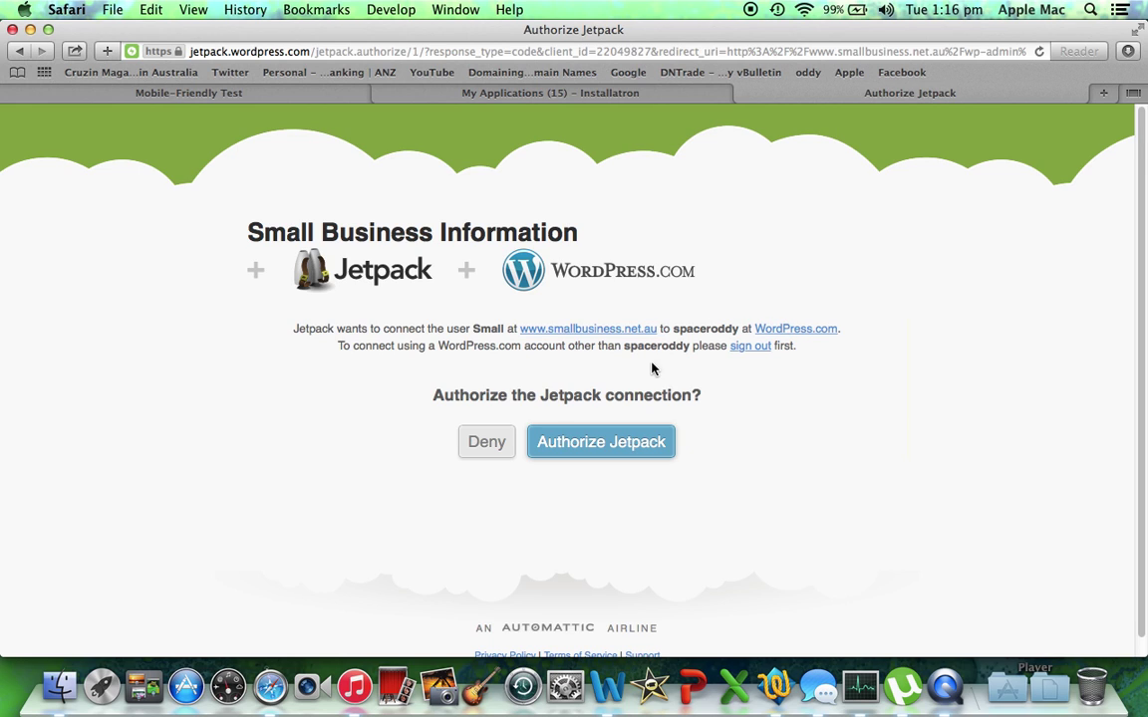
- Authorize the Jetpack connection for the Small Business Information site on WordPress.com
left_click(595, 448)
left_click(584, 446)
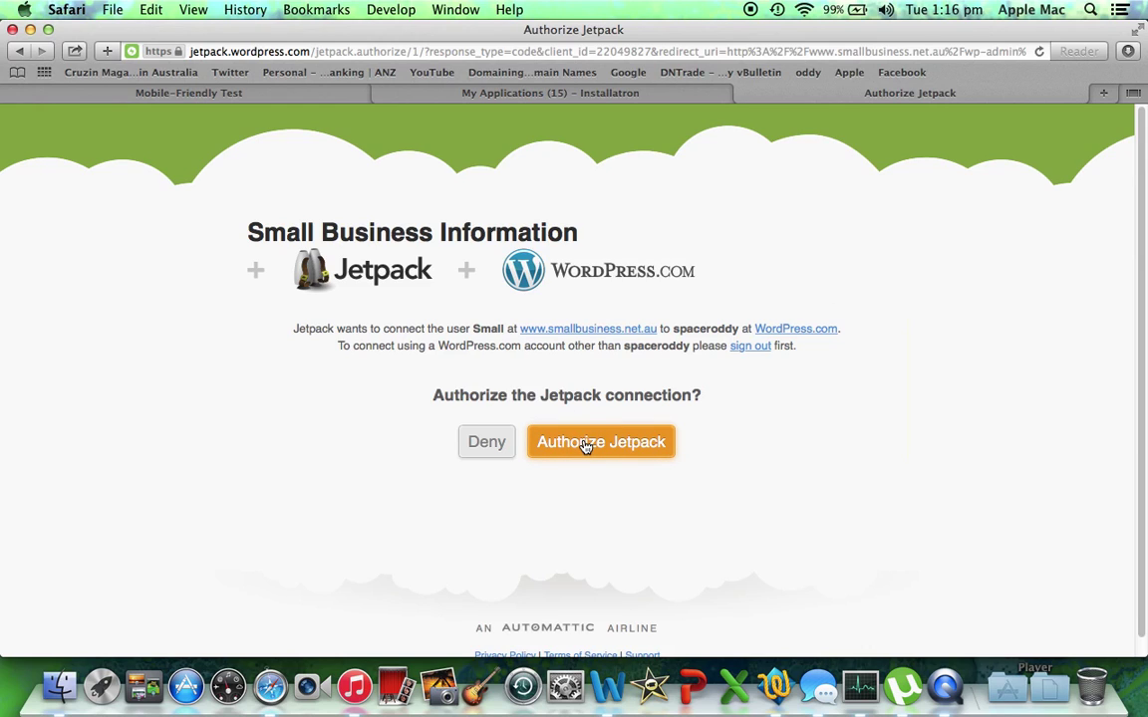
left_click(586, 444)
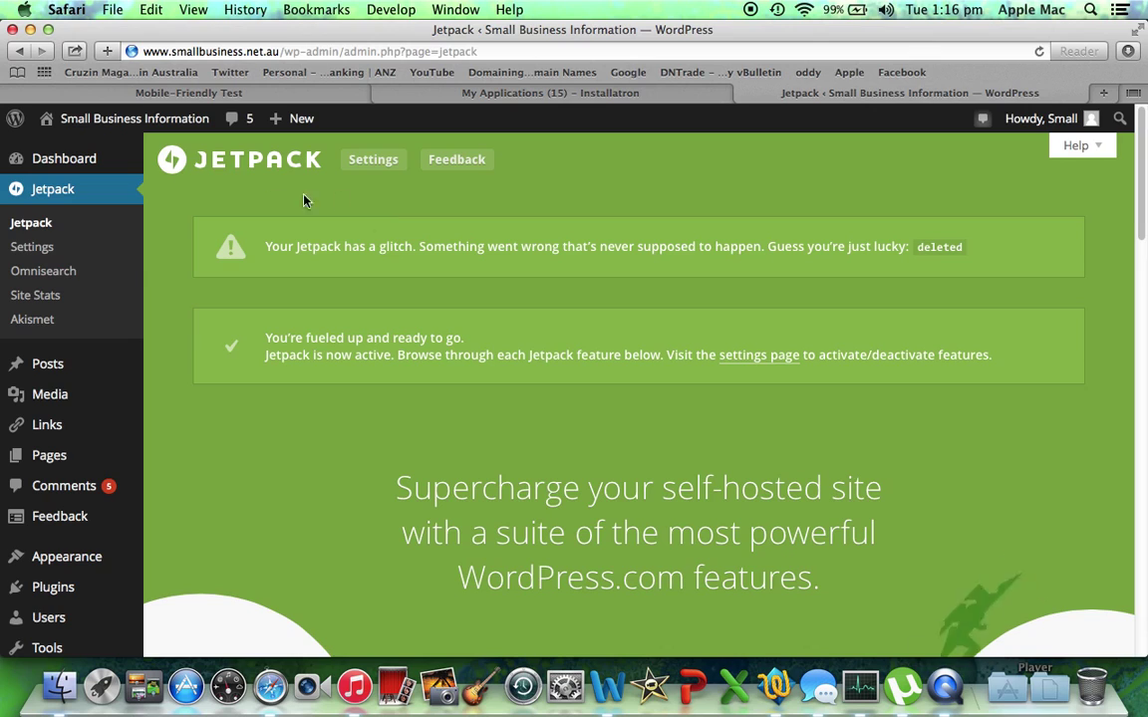
- Open Jetpack Settings and scroll the 34-module list down to Mobile Theme
left_click(366, 163)
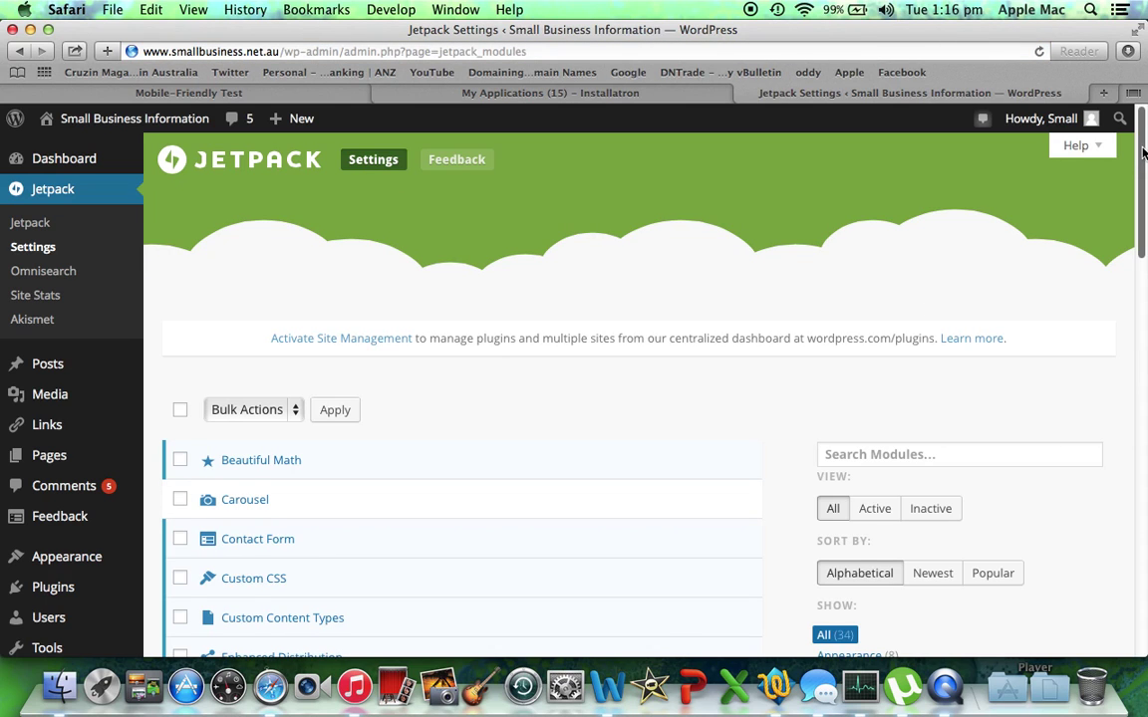
scroll(1140, 175, "down", 2)
left_click_drag(1140, 174, 1139, 211)
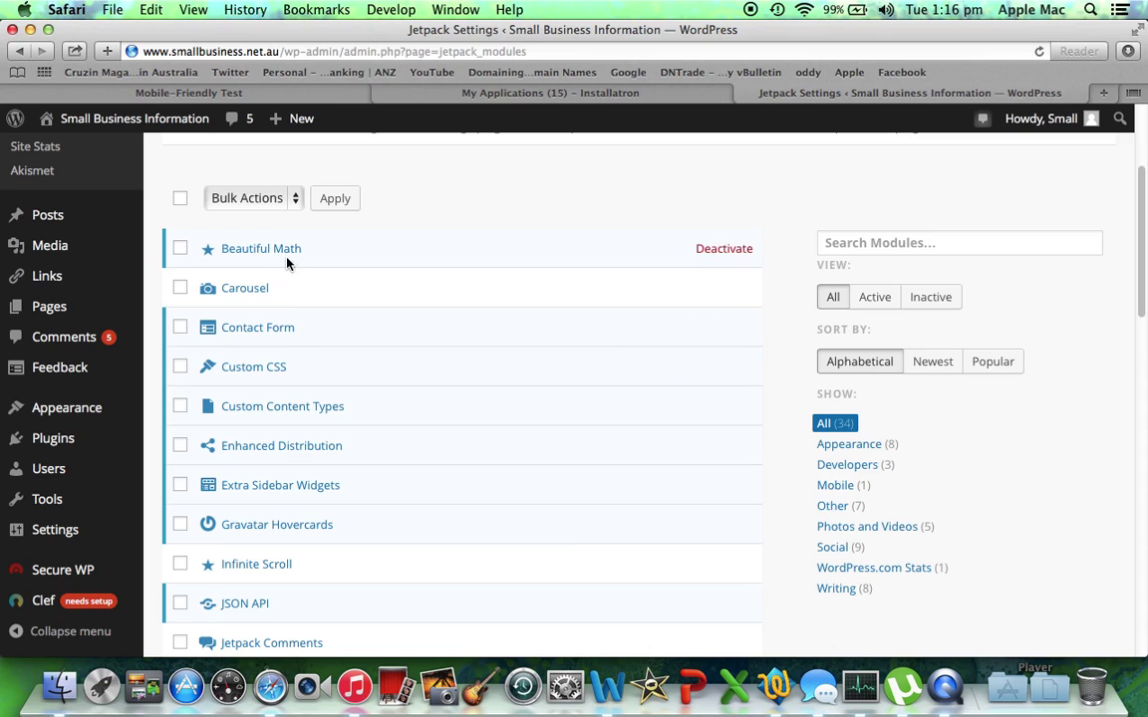
left_click_drag(1142, 236, 1139, 331)
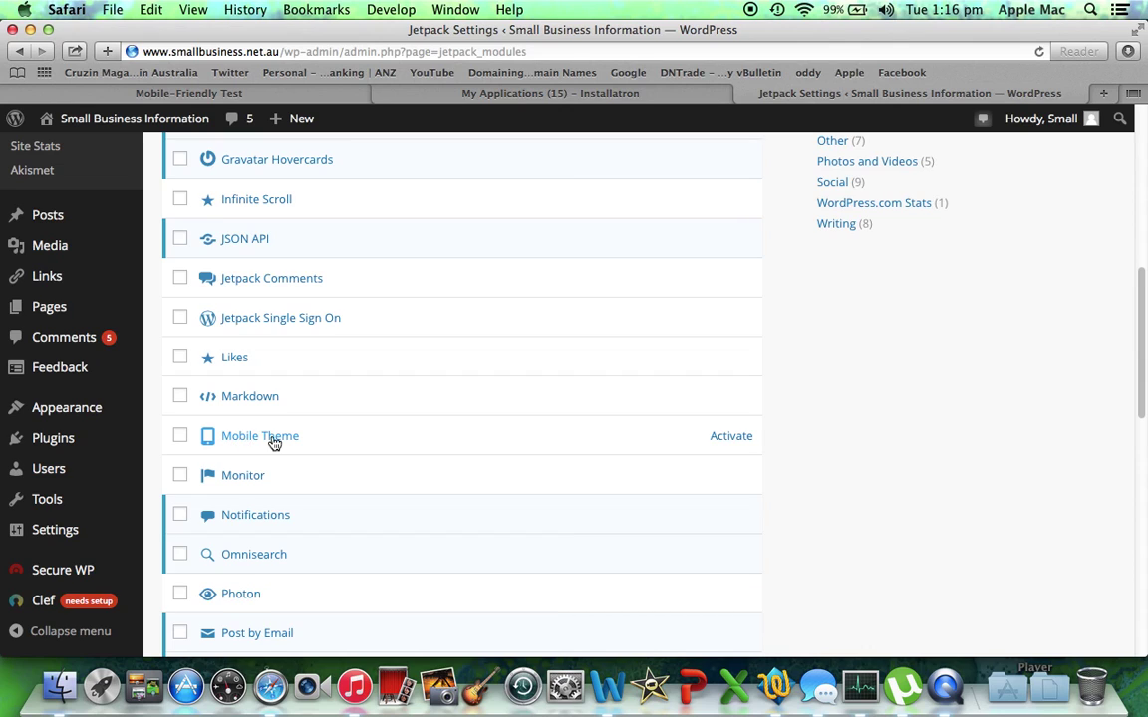
- Activate the Mobile Theme module, then copy the live site's URL for the Mobile-Friendly Test
left_click(732, 439)
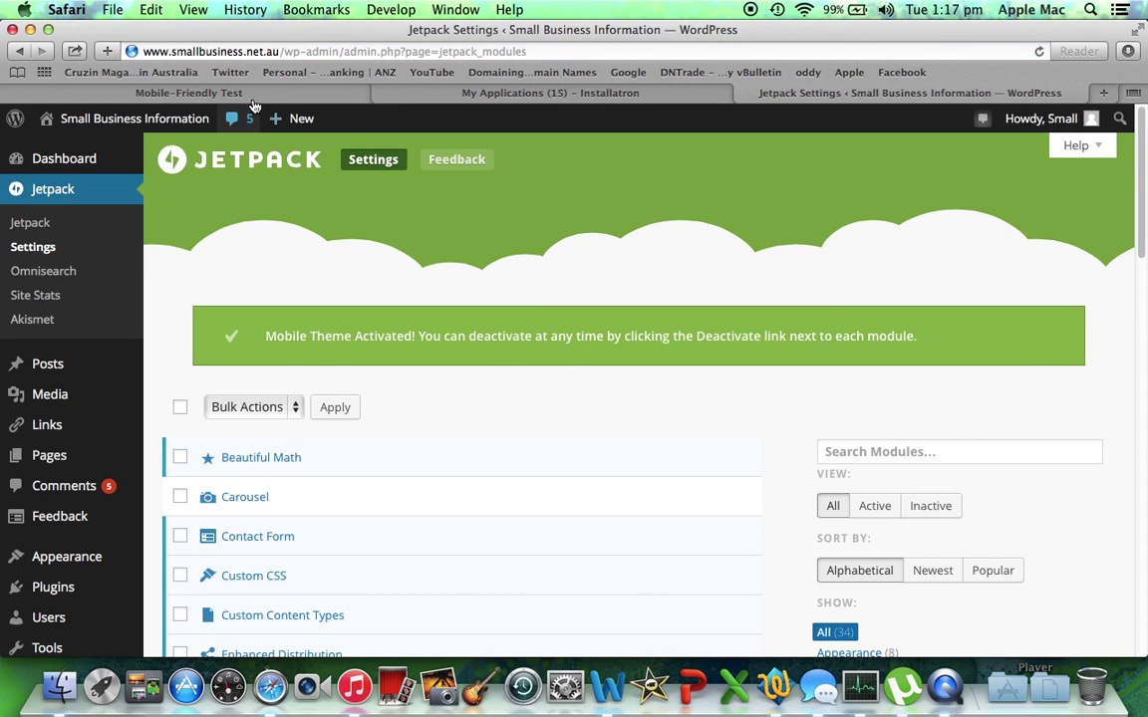
left_click(97, 119)
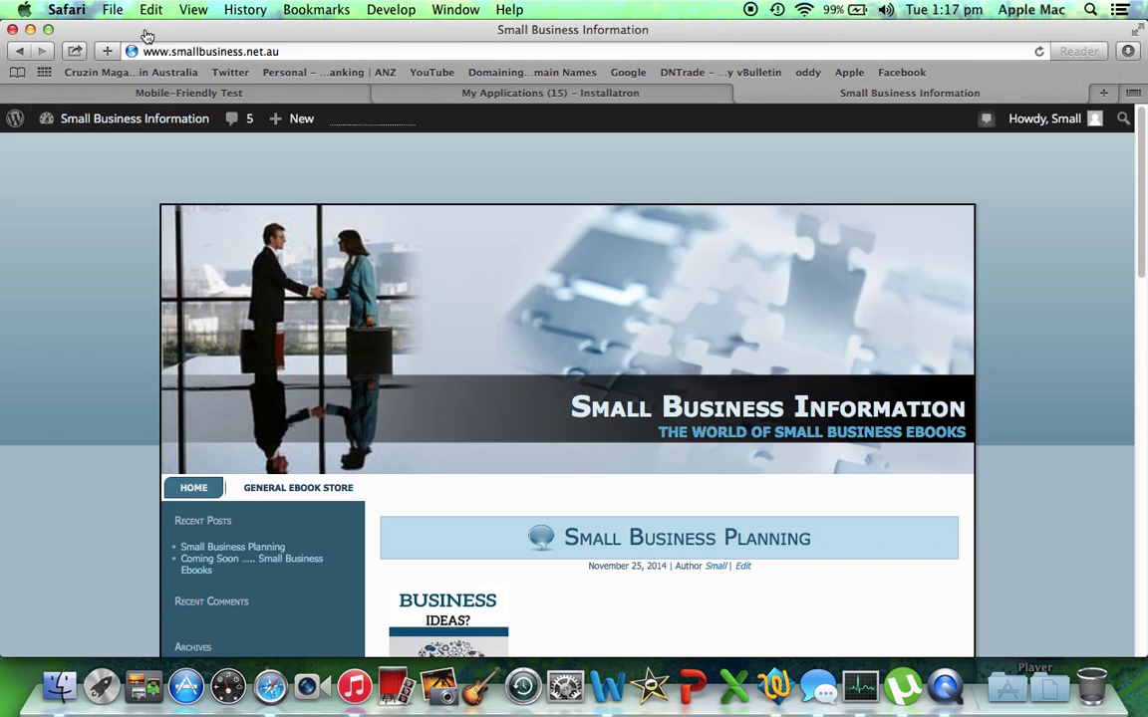
left_click(215, 51)
key("super+c")
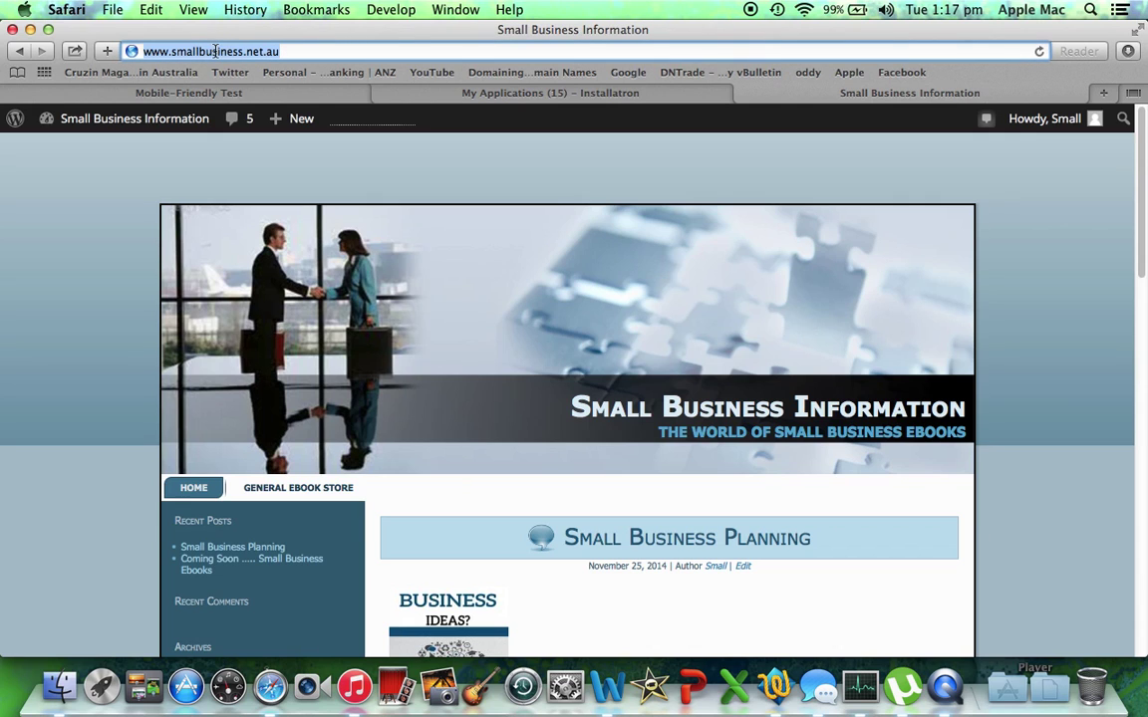
left_click(179, 90)
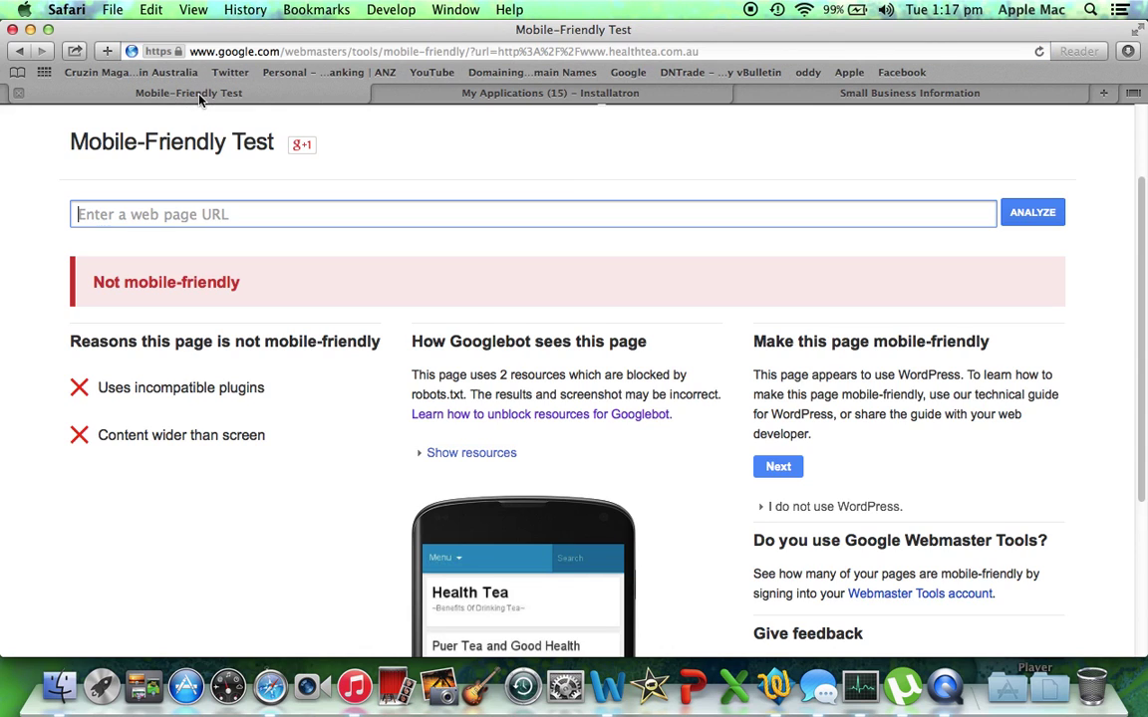
left_click(84, 212)
key("super+v")
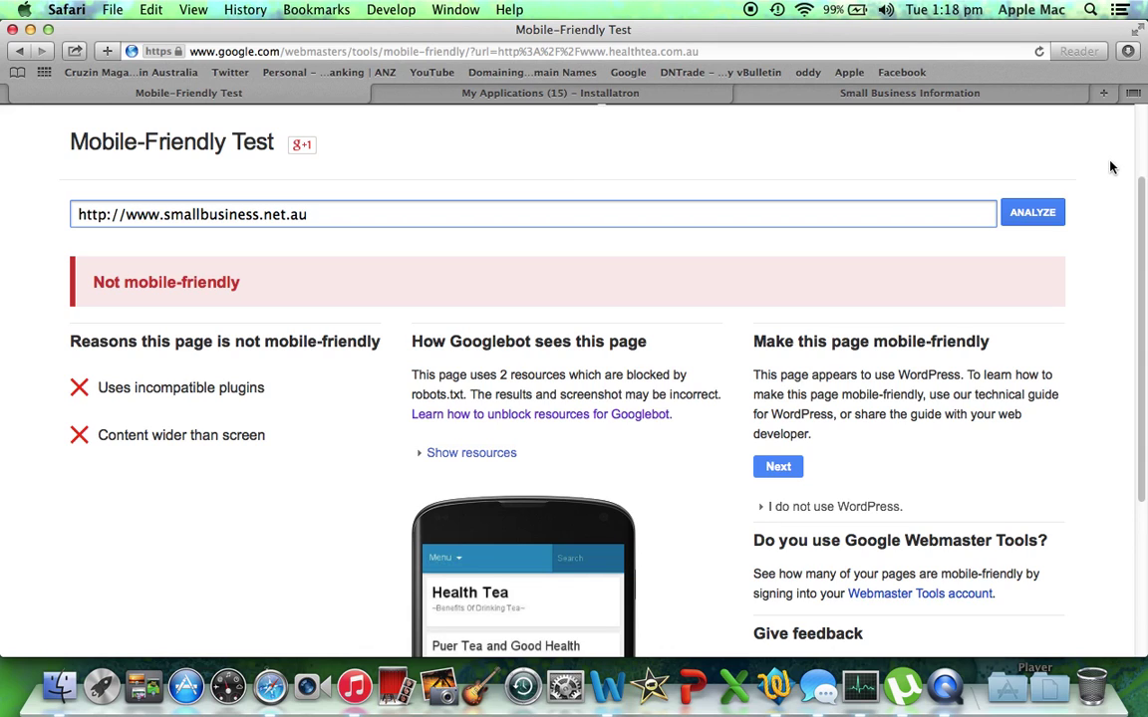
left_click(1032, 212)
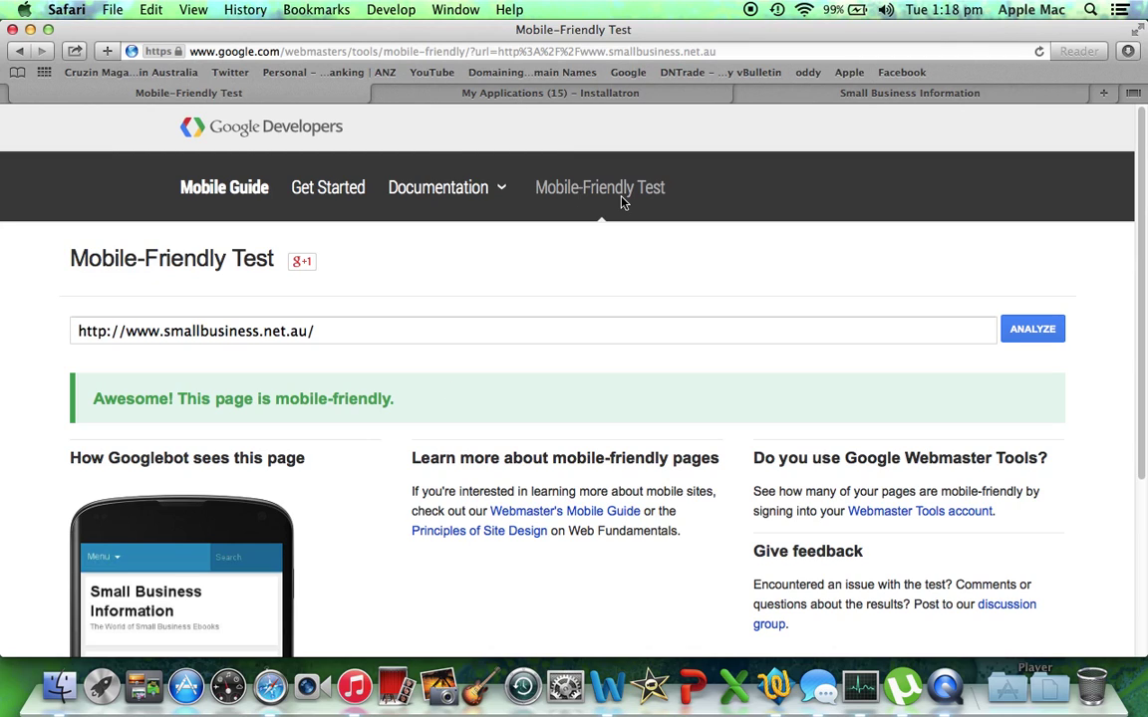
left_click(860, 94)
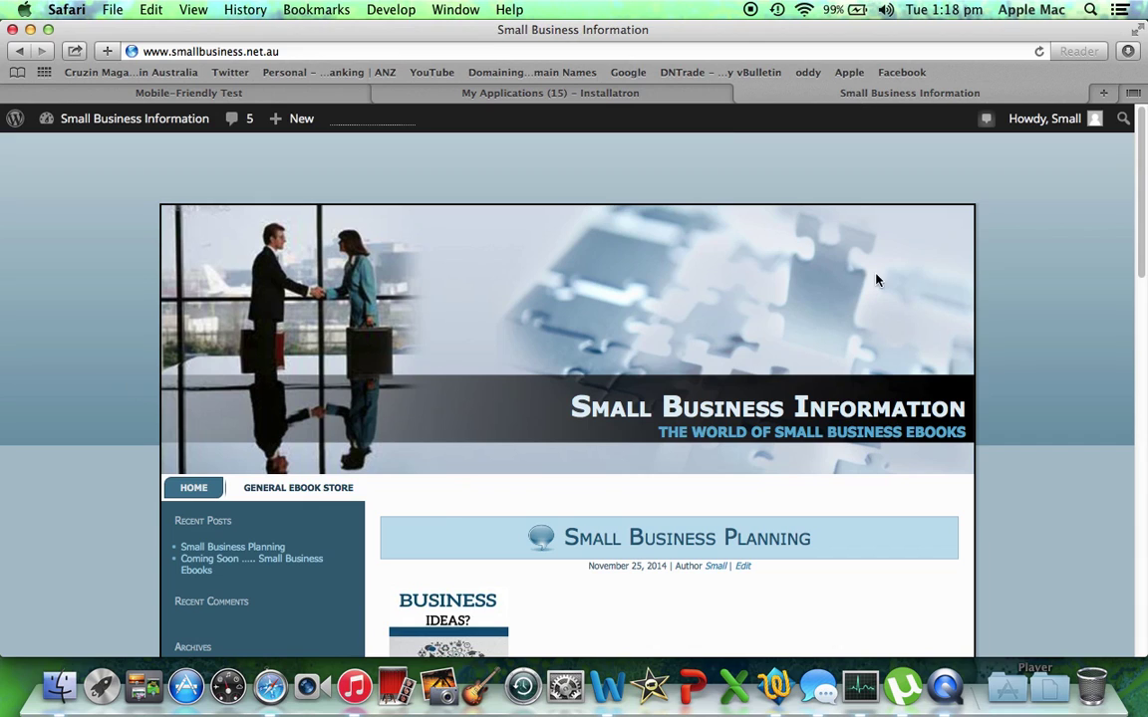
- Return to the Dashboard via the admin bar, then go to Plugins > Add New
mouse_move(73, 117)
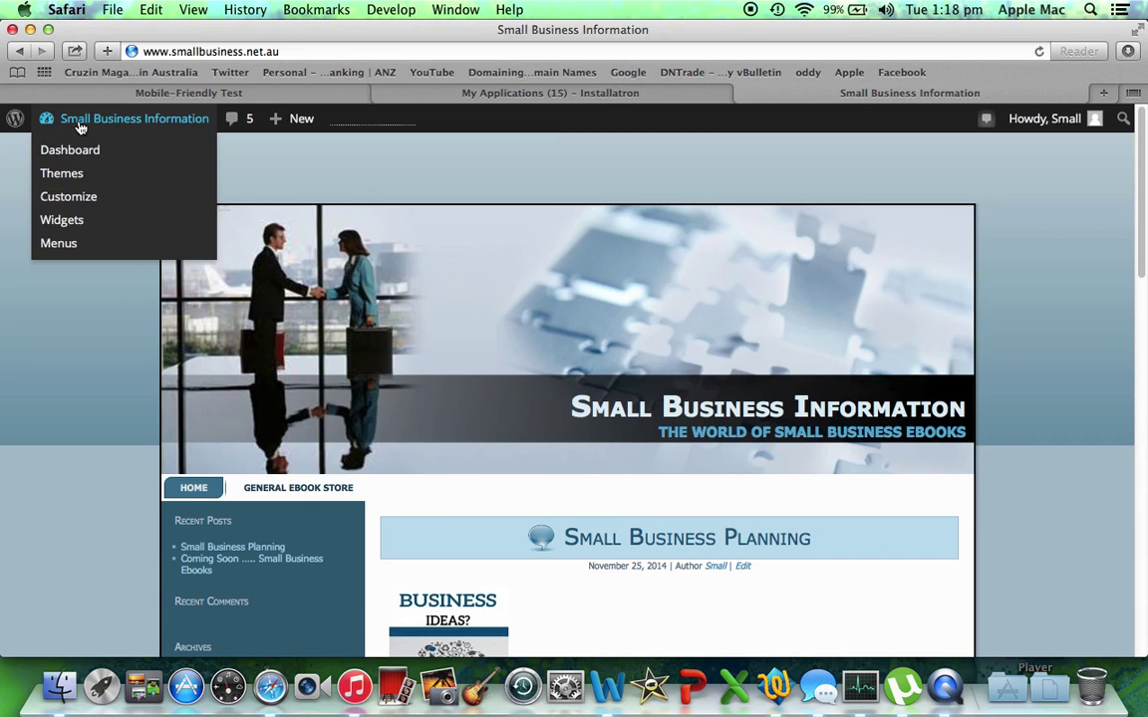
left_click(61, 151)
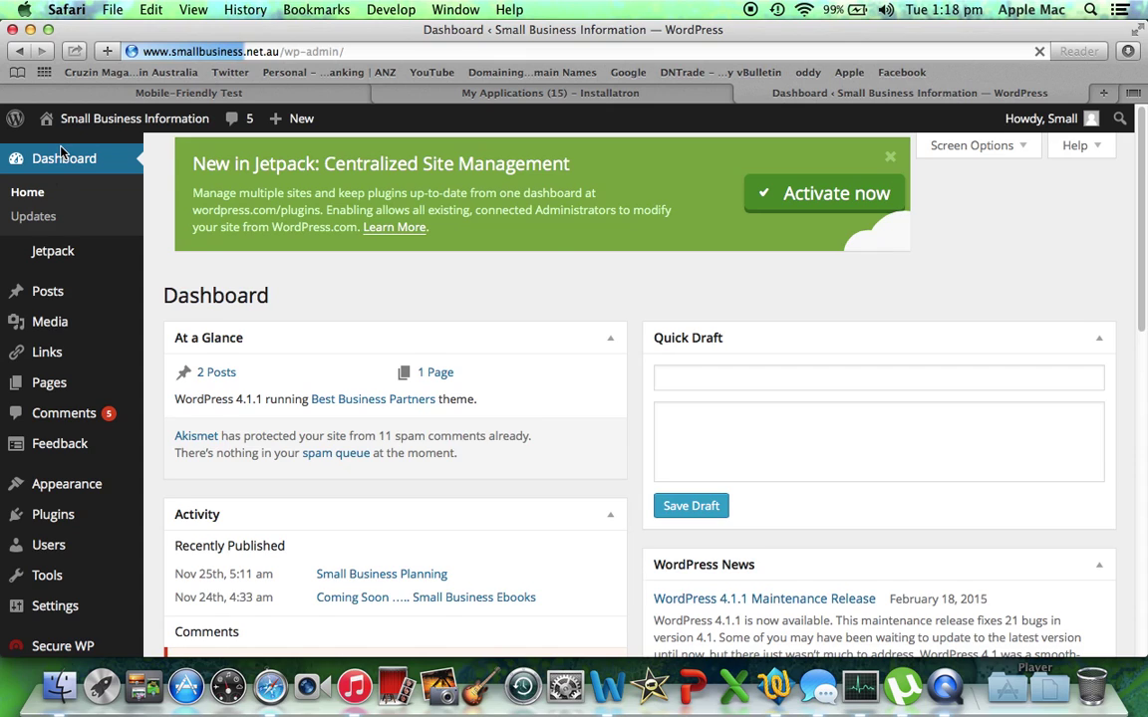
mouse_move(57, 512)
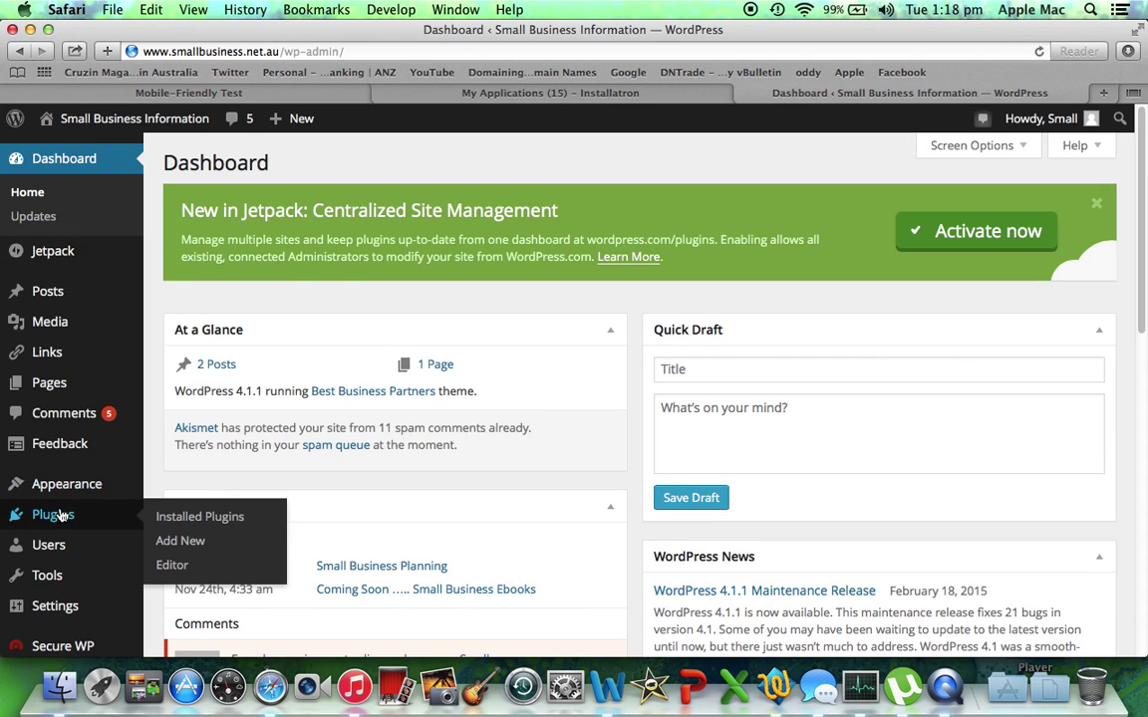
left_click(178, 543)
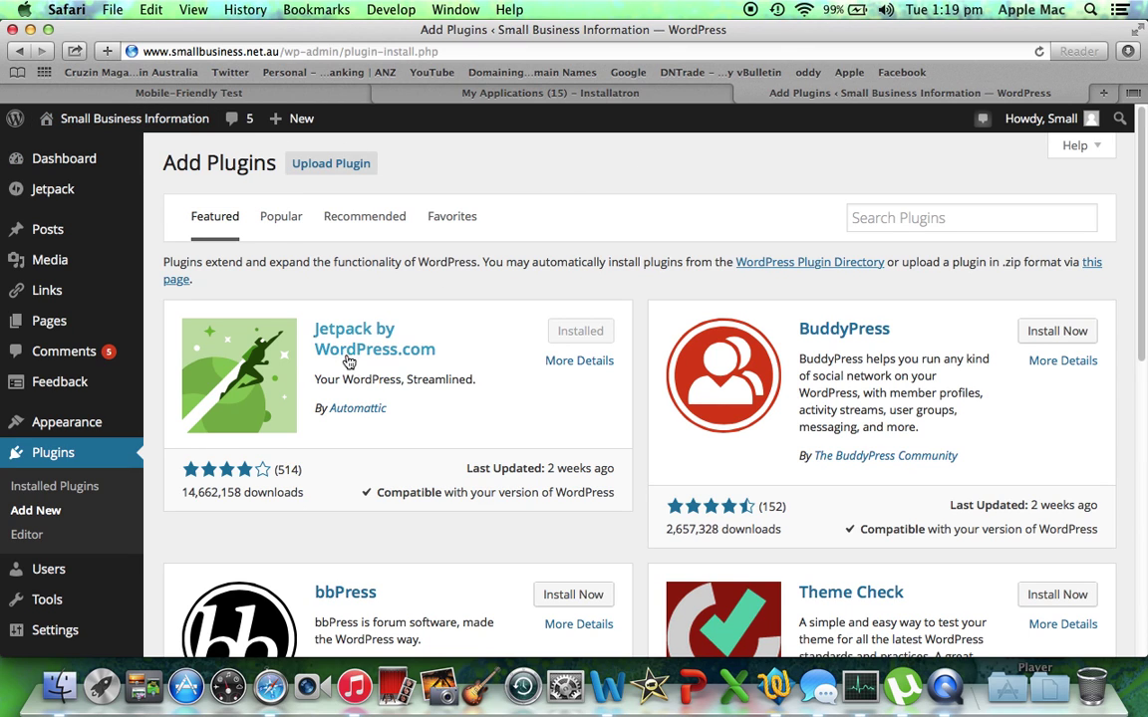
- Return from the dashboard to the public Small Business Information homepage
left_click(101, 122)
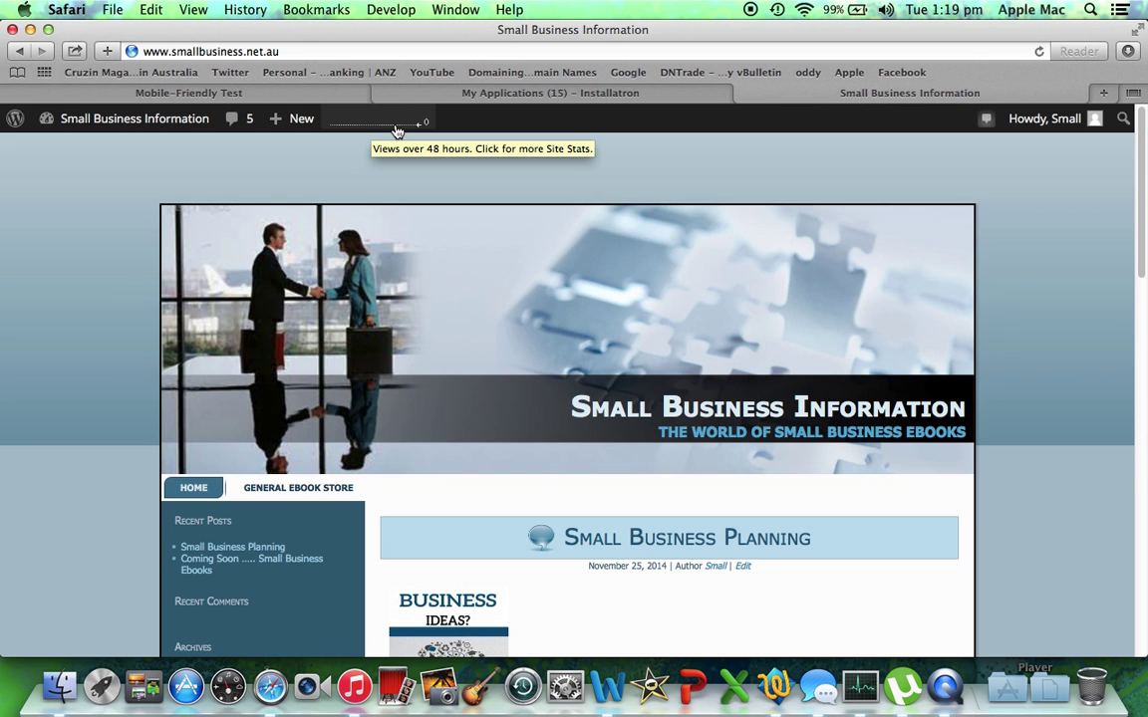
left_click_drag(1138, 199, 1132, 370)
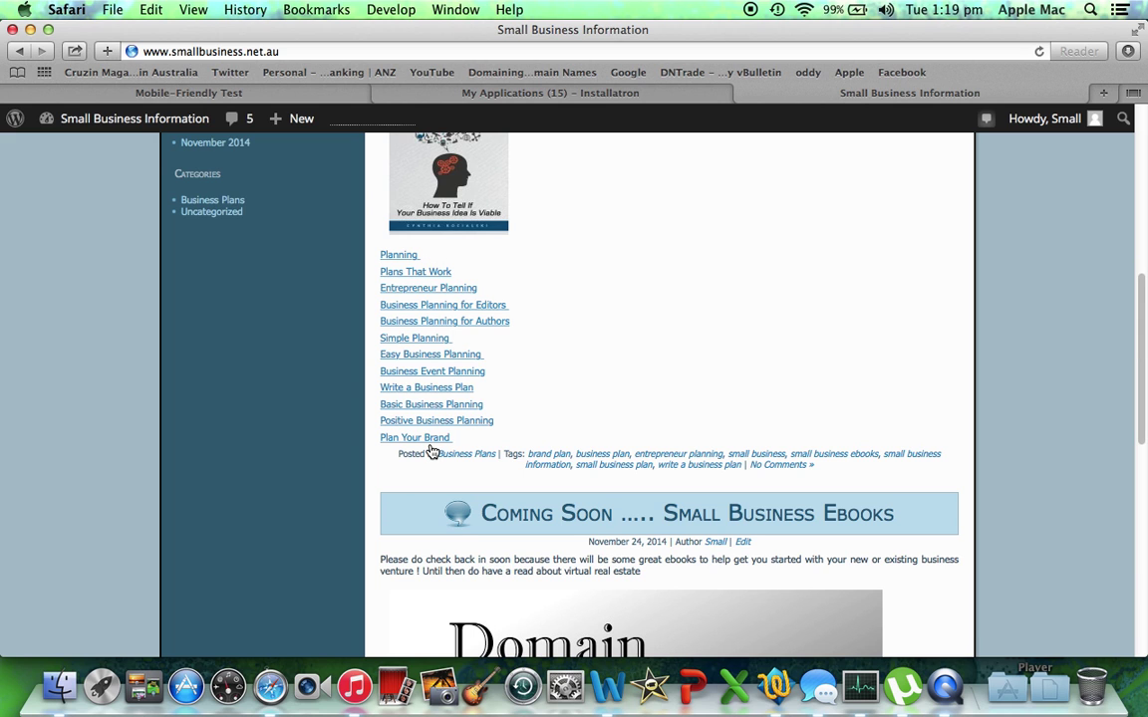
left_click(1117, 185)
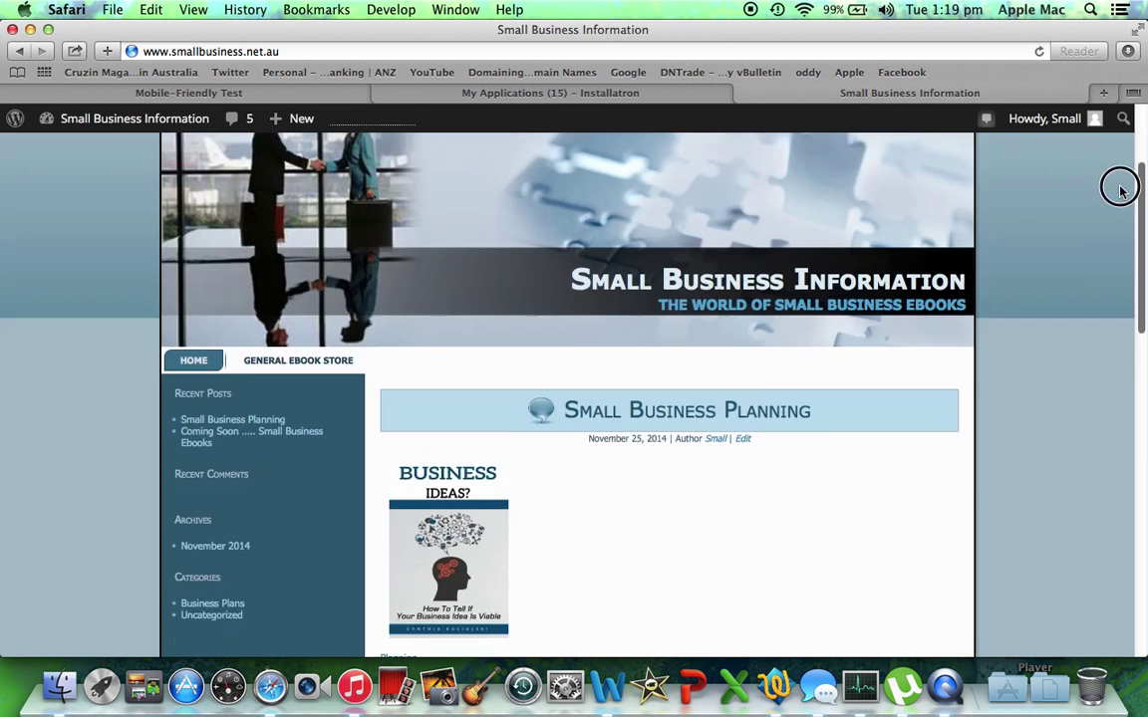